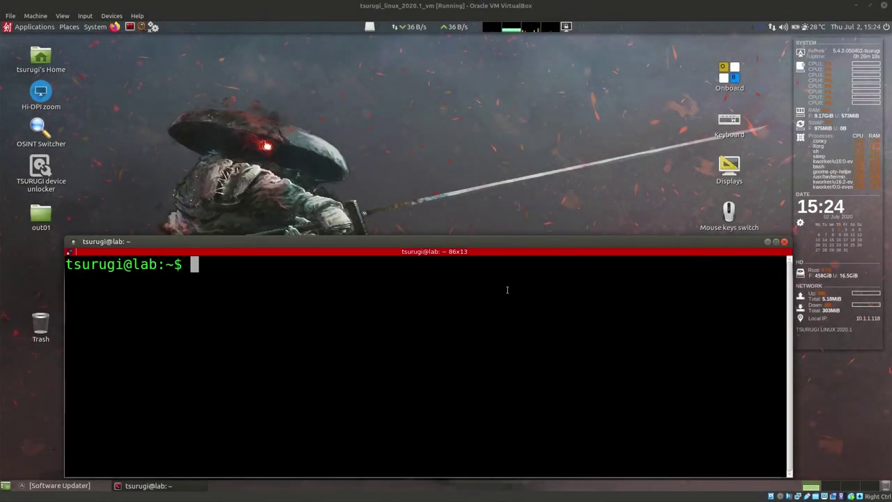
Launch TSURUGI device unlocker with the admin password so it lists /dev/sda (510GiB) read-write
{"action": "left_click", "coordinate": [41, 188]}
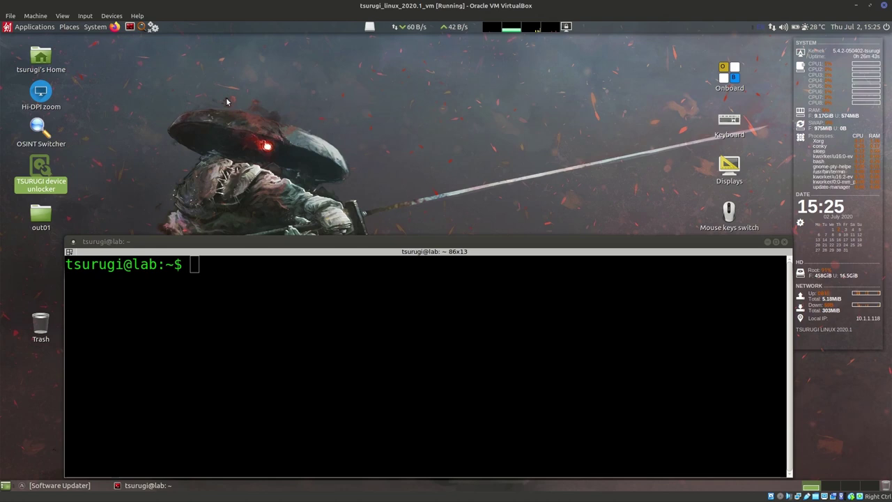
{"action": "left_click", "coordinate": [108, 181]}
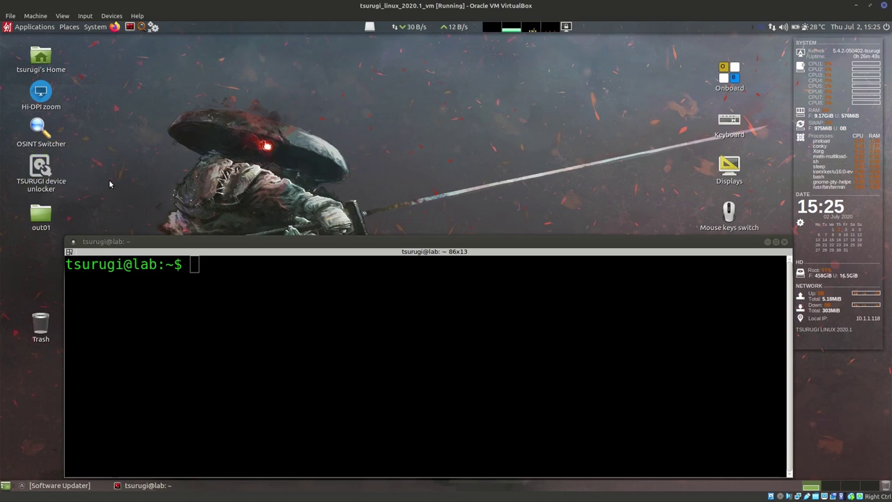
{"action": "double_click", "coordinate": [41, 183]}
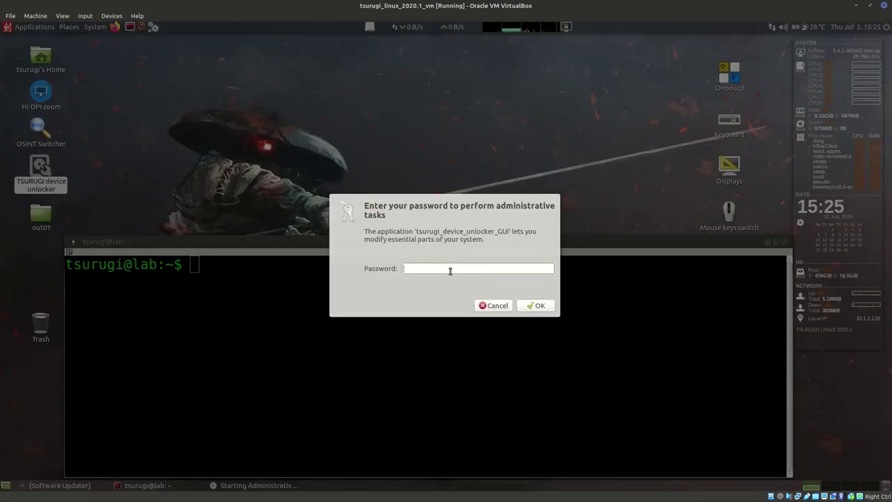
{"action": "type", "text": "tsuru"}
{"action": "key", "text": "Return"}
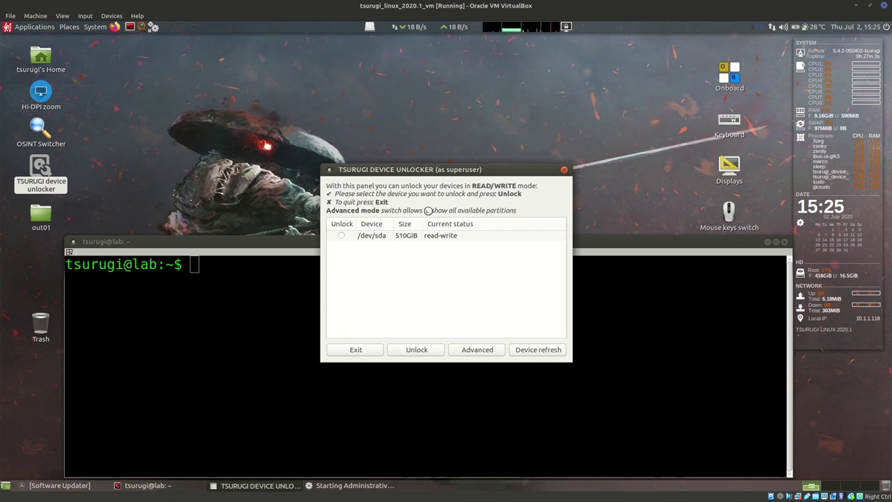
{"action": "left_click_drag", "start_coordinate": [453, 169], "coordinate": [488, 92]}
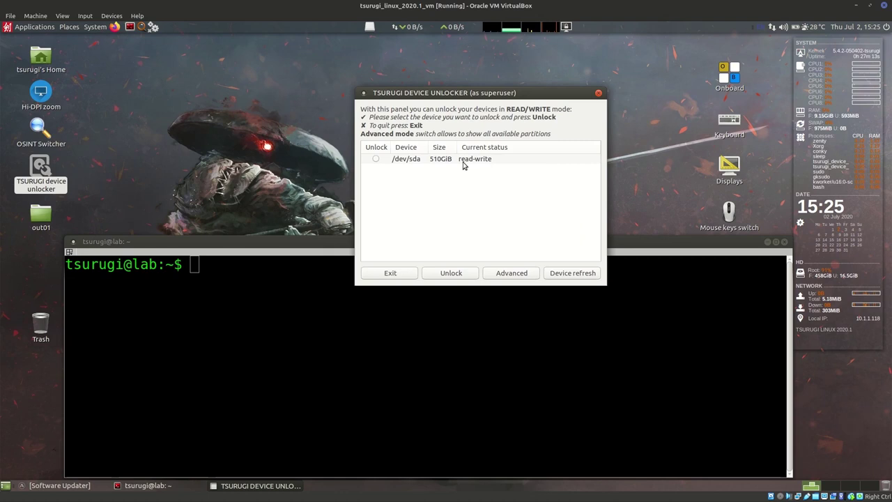
{"action": "left_click_drag", "start_coordinate": [481, 90], "coordinate": [605, 57]}
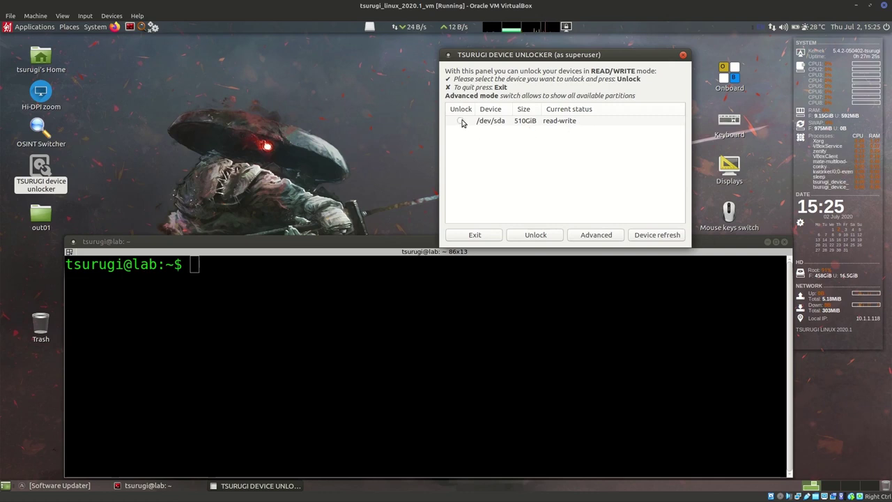
{"action": "left_click", "coordinate": [592, 235]}
{"action": "left_click_drag", "start_coordinate": [426, 166], "coordinate": [558, 66]}
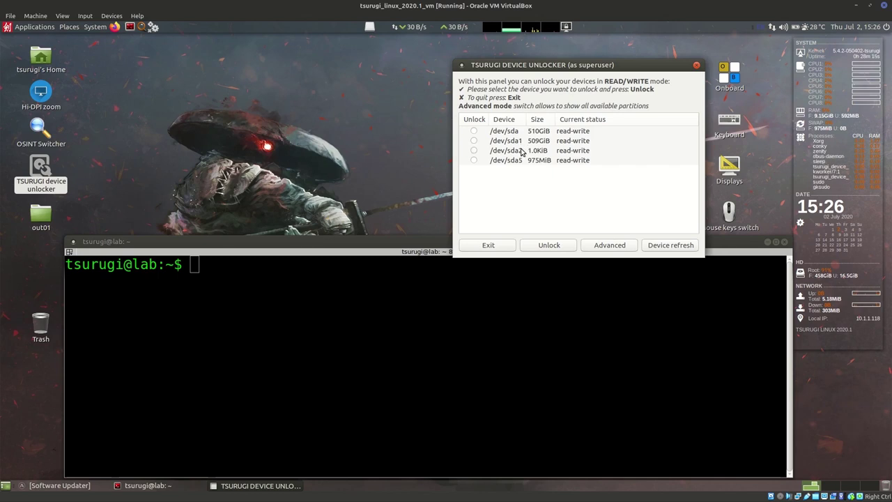
{"action": "left_click", "coordinate": [605, 248]}
{"action": "left_click_drag", "start_coordinate": [455, 171], "coordinate": [610, 79]}
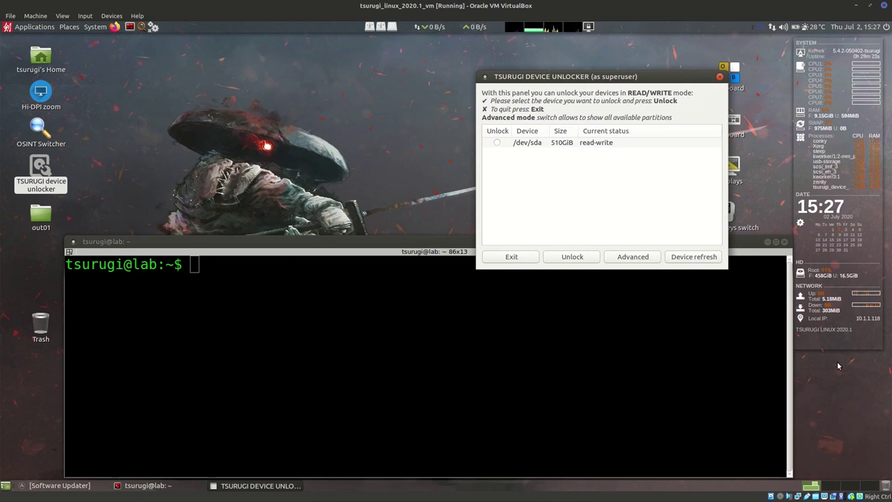
Refresh the devices, select /dev/sdb, and refresh again so it shows 15GiB read-only
{"action": "left_click", "coordinate": [681, 257]}
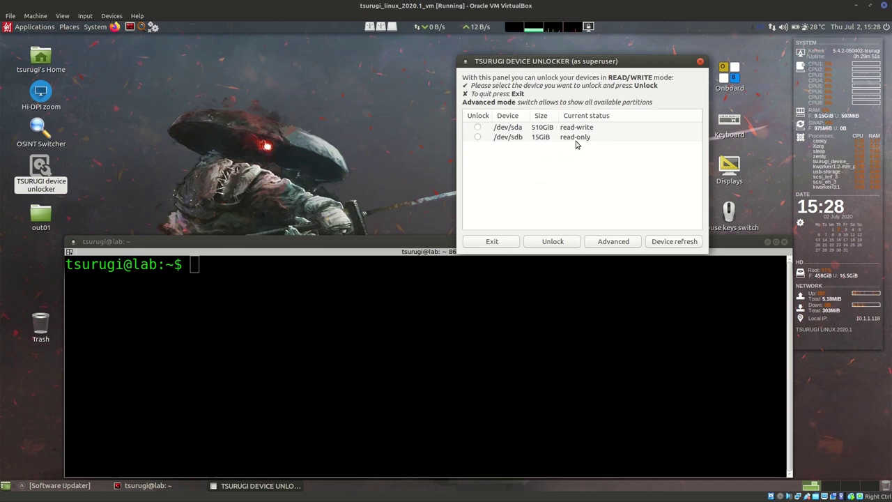
{"action": "left_click_drag", "start_coordinate": [608, 67], "coordinate": [604, 58]}
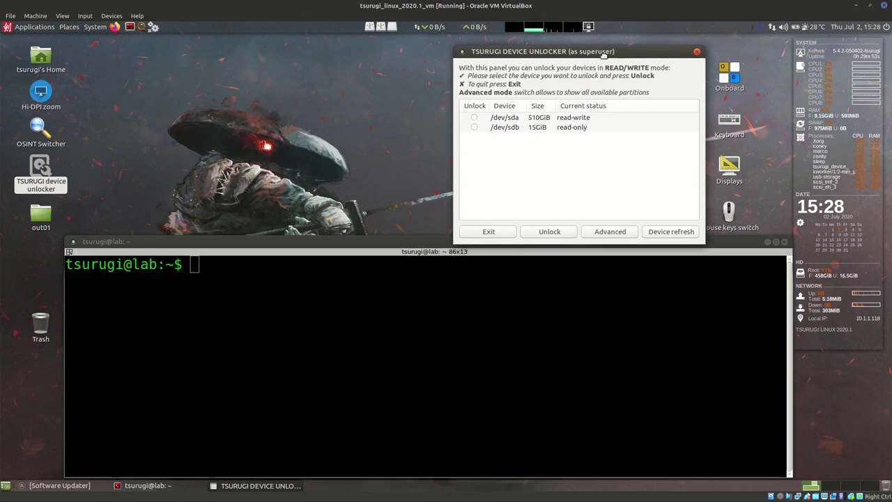
{"action": "left_click", "coordinate": [474, 127]}
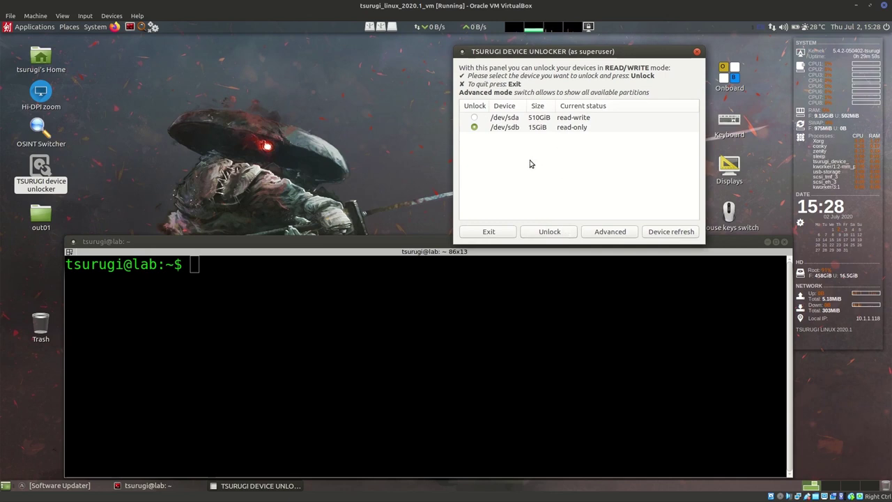
{"action": "left_click", "coordinate": [675, 233]}
{"action": "left_click_drag", "start_coordinate": [517, 174], "coordinate": [674, 74]}
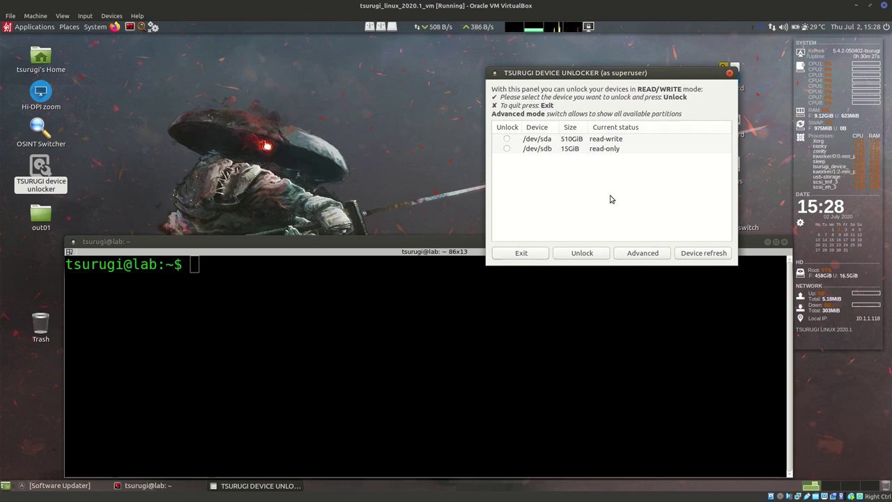
Quit the unlocker and open the Properties dialog of its desktop launcher
{"action": "left_click", "coordinate": [534, 257]}
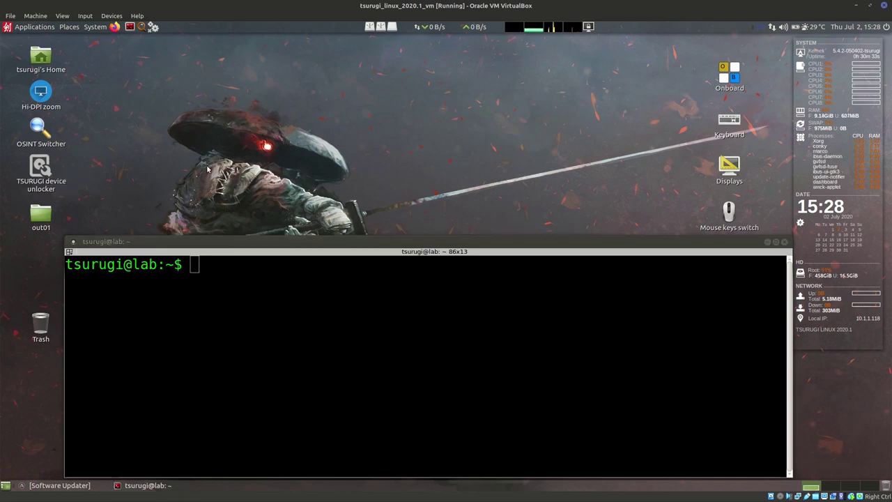
{"action": "right_click", "coordinate": [42, 186]}
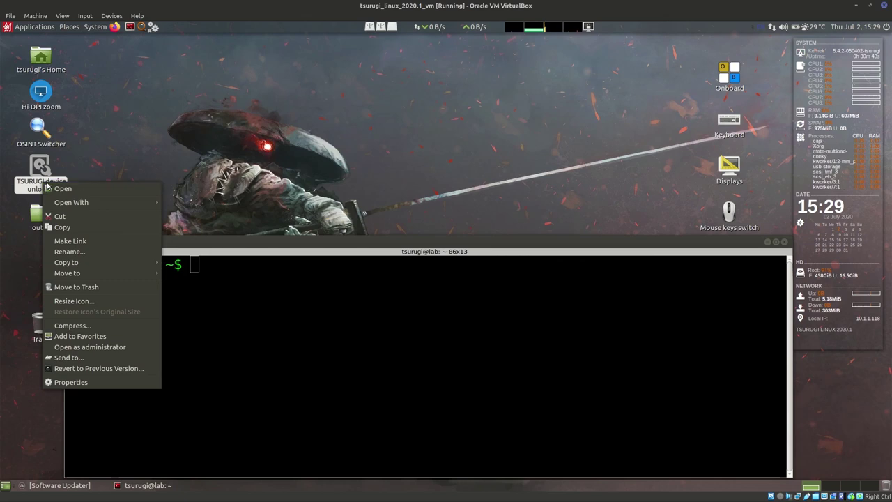
{"action": "left_click", "coordinate": [70, 382]}
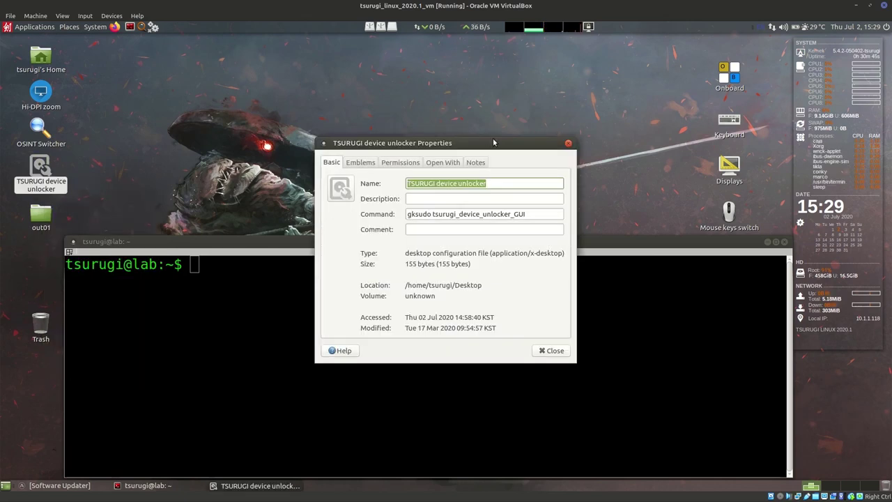
{"action": "left_click_drag", "start_coordinate": [482, 148], "coordinate": [593, 74]}
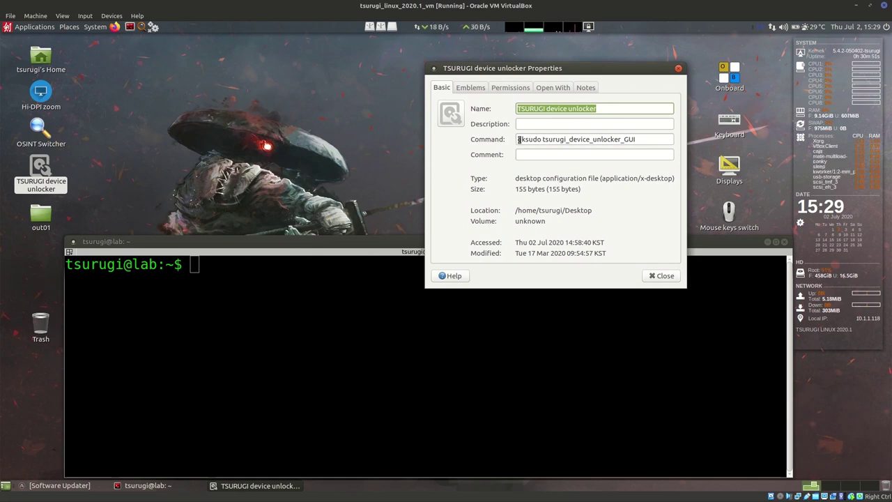
Check the gksudo prefix in the launcher's Command, then close and relaunch the unlocker
{"action": "left_click_drag", "start_coordinate": [517, 139], "coordinate": [642, 139]}
{"action": "left_click", "coordinate": [643, 139]}
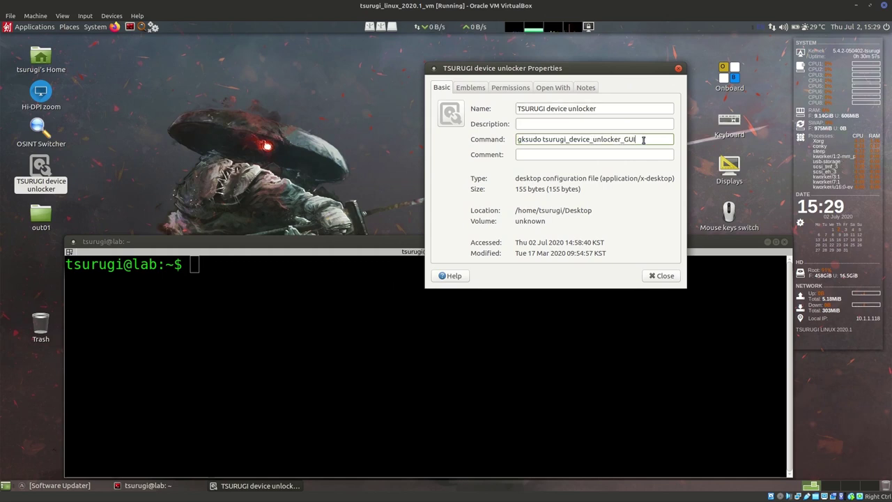
{"action": "mouse_move", "coordinate": [542, 140]}
{"action": "left_mouse_down"}
{"action": "mouse_move", "coordinate": [516, 139]}
{"action": "mouse_move", "coordinate": [543, 141]}
{"action": "left_mouse_up"}
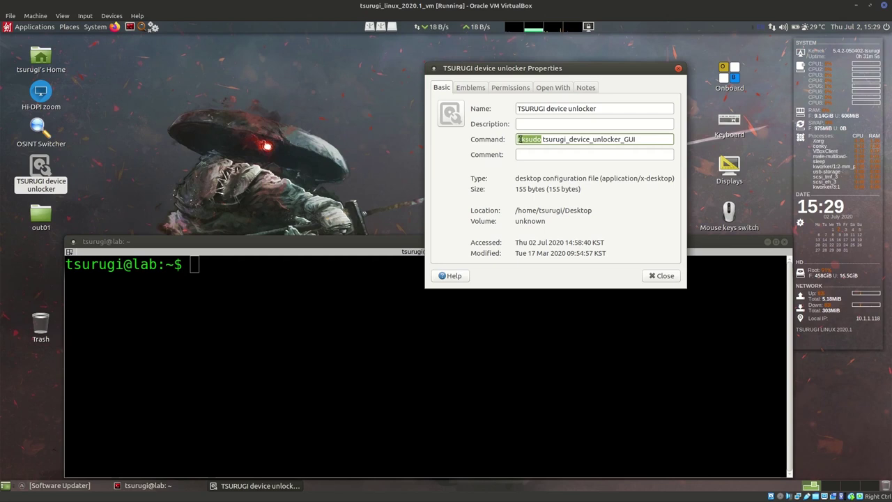
{"action": "left_click", "coordinate": [668, 277]}
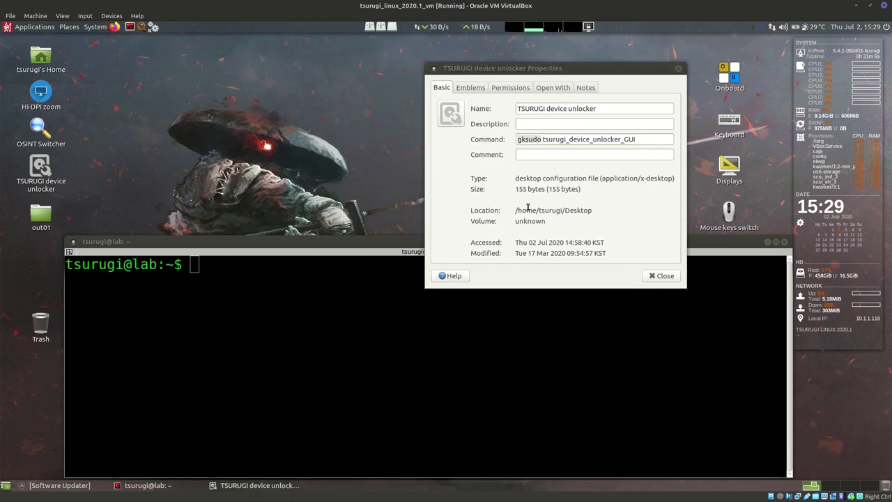
{"action": "key", "text": "Return"}
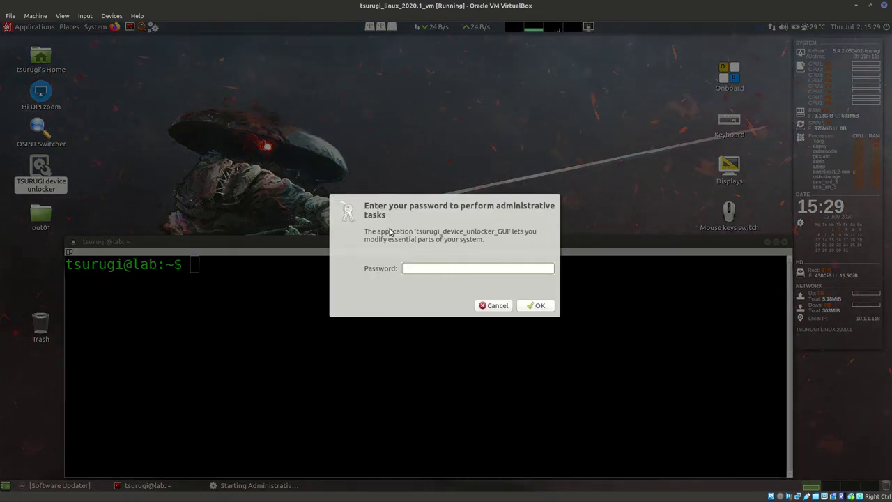
Cancel the password prompt and delete 'gksudo ' so the Command reads tsurugi_device_unlocker_GUI
{"action": "left_click", "coordinate": [496, 306]}
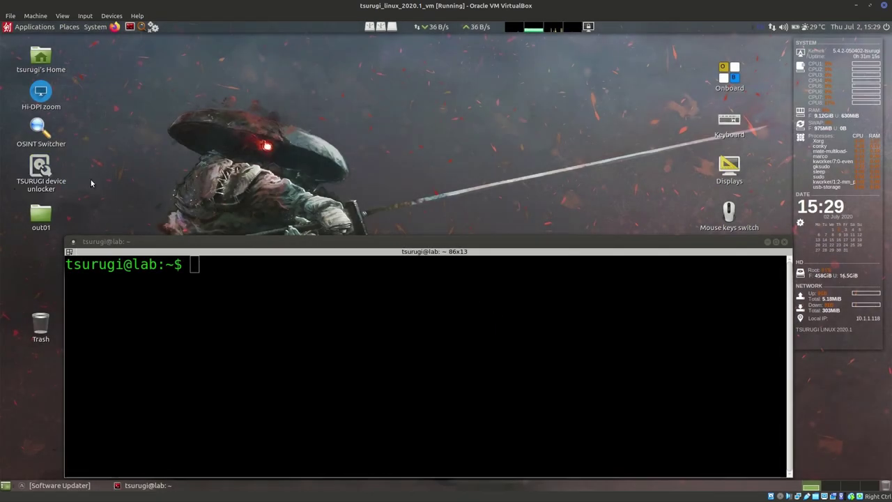
{"action": "right_click", "coordinate": [42, 170]}
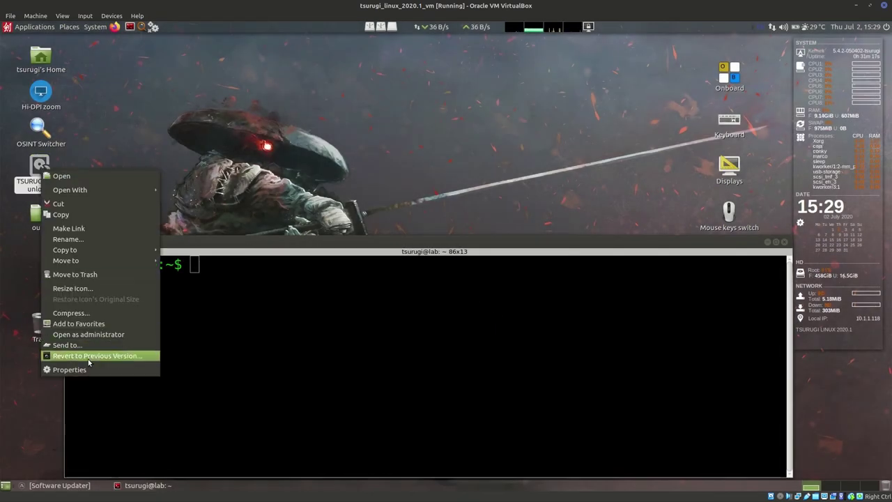
{"action": "left_click", "coordinate": [70, 370]}
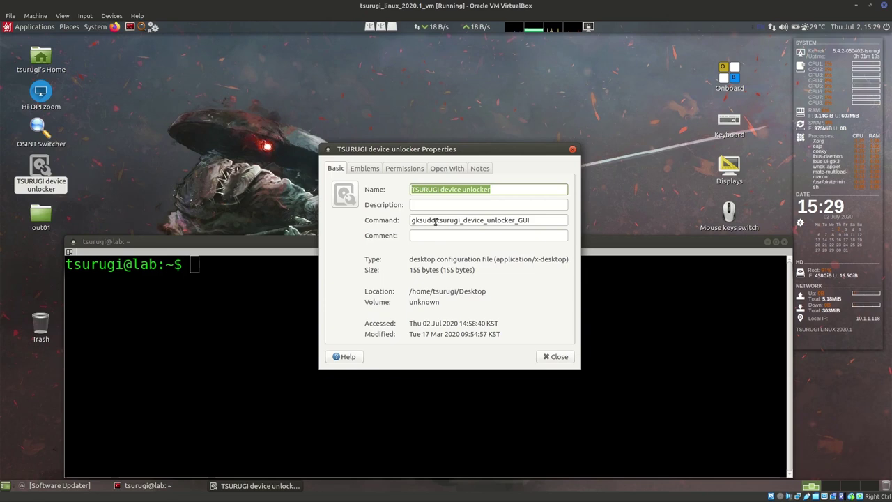
{"action": "left_click_drag", "start_coordinate": [437, 221], "coordinate": [399, 220]}
{"action": "key", "text": "Delete"}
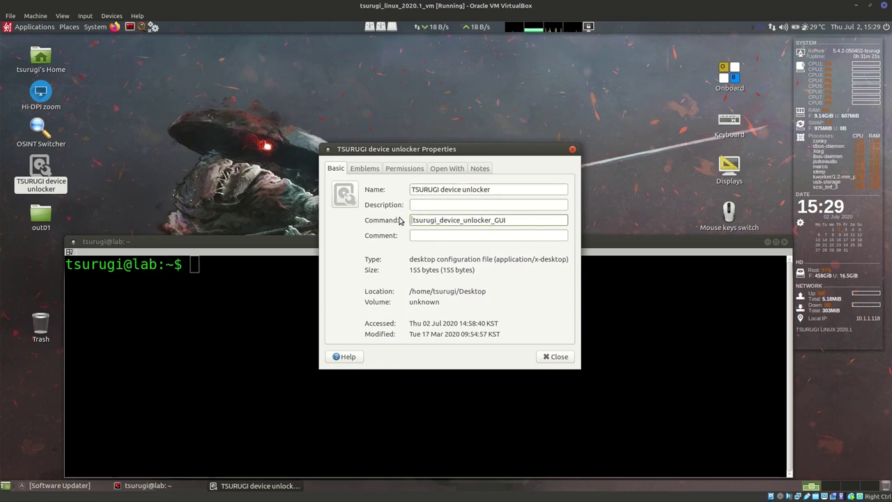